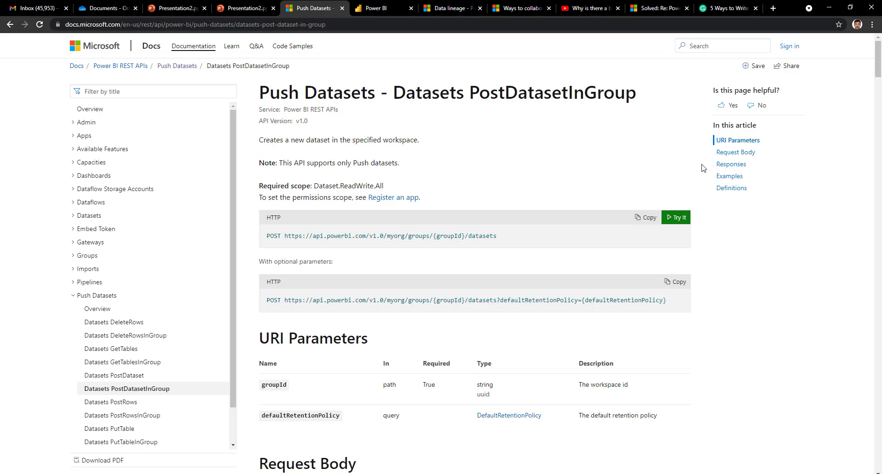
Step: Sign in to the PostDatasetInGroup Try It form, focus groupId, then go to the Power BI Test workspace tab
left_click(678, 222)
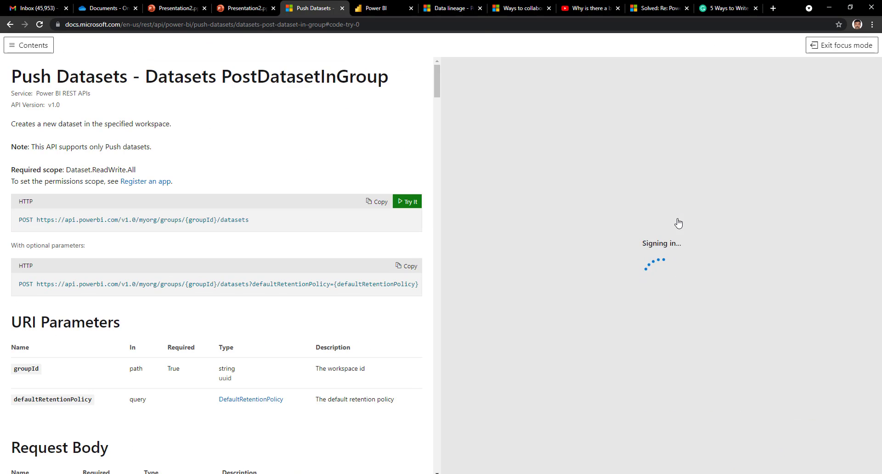
left_click(668, 260)
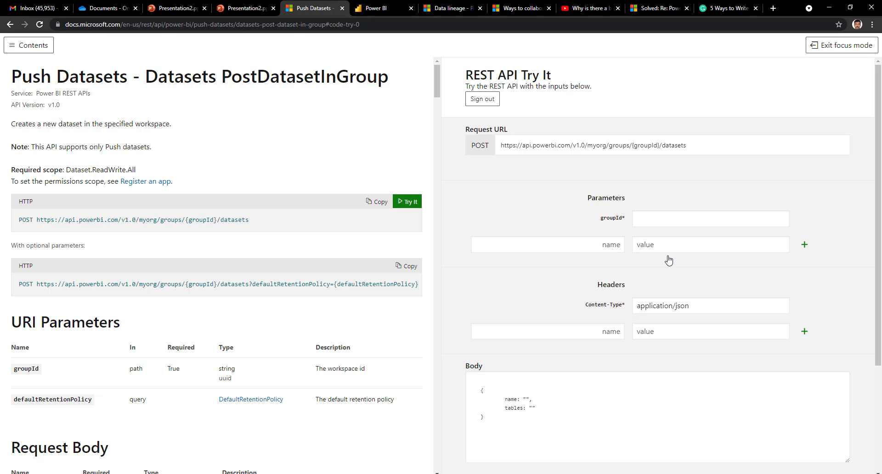
left_click(656, 216)
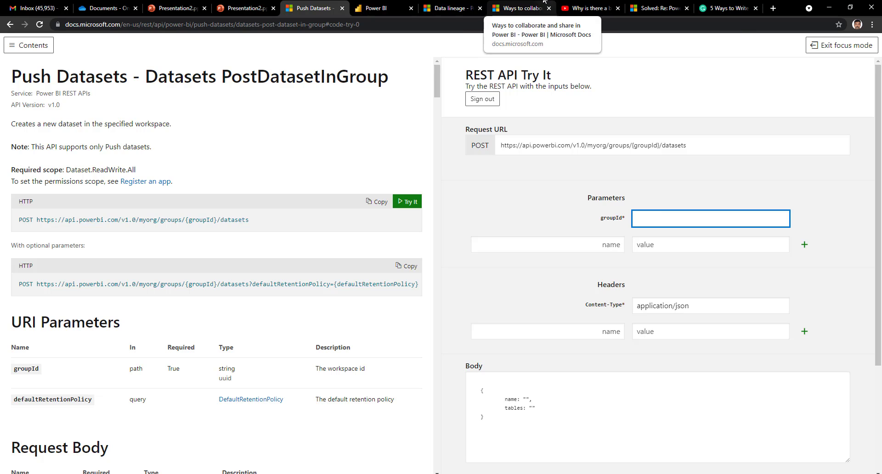
left_click(384, 7)
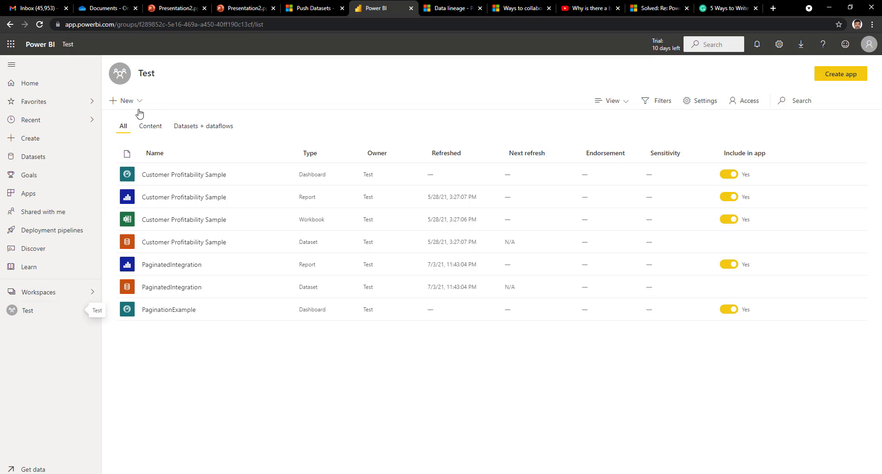
Step: Copy the Test workspace GUID after /groups/ in the address and return to the Docs tab
left_click(142, 24)
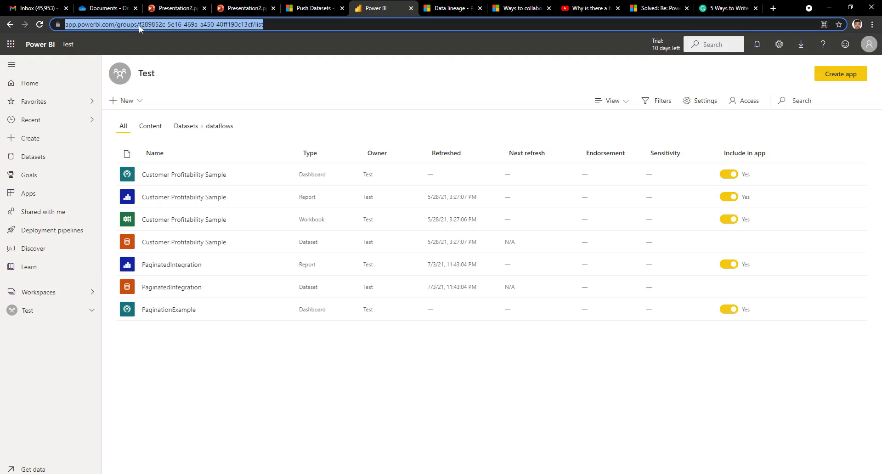
left_click(162, 25)
left_click_drag(160, 25, 274, 25)
key("ctrl+c")
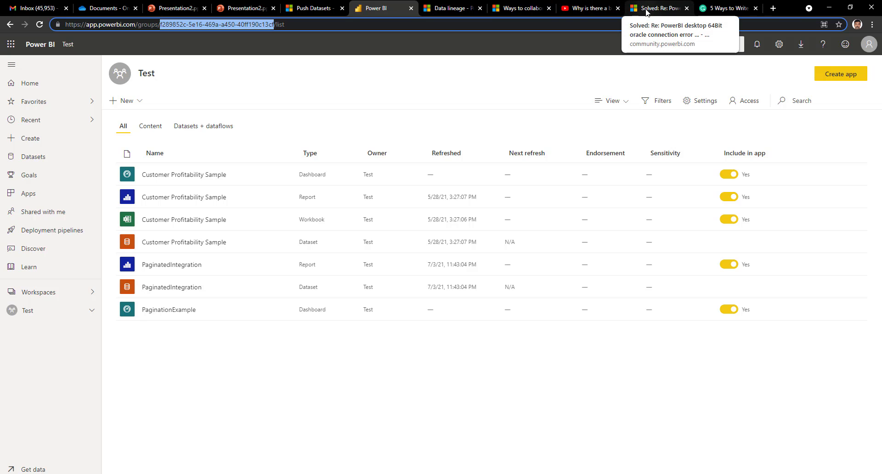
left_click(338, 9)
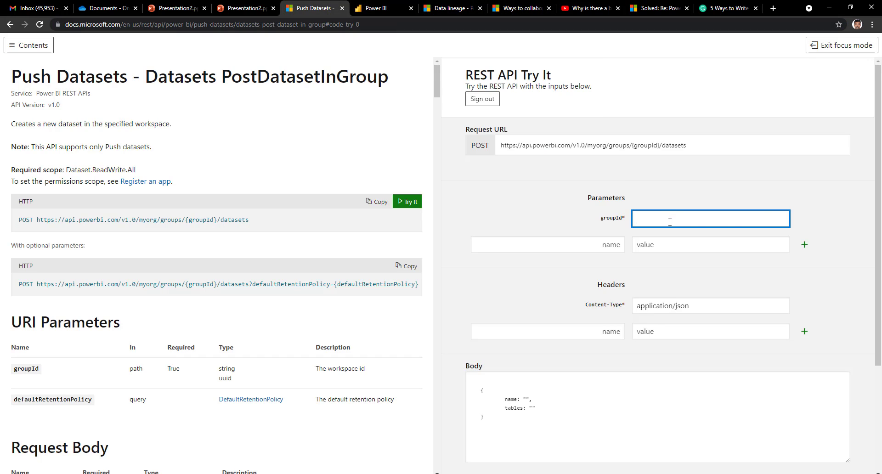
Step: Paste the workspace GUID into groupId, select the placeholder Body JSON, and switch to SSMS
key("ctrl+v")
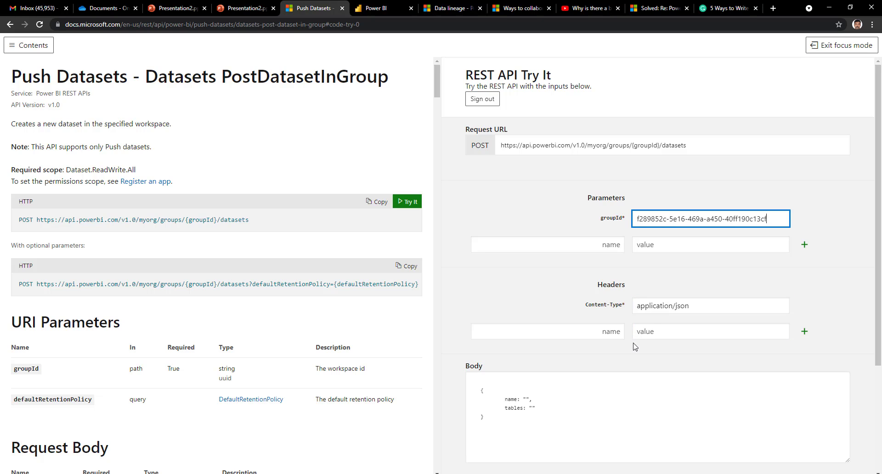
left_click_drag(501, 428, 463, 373)
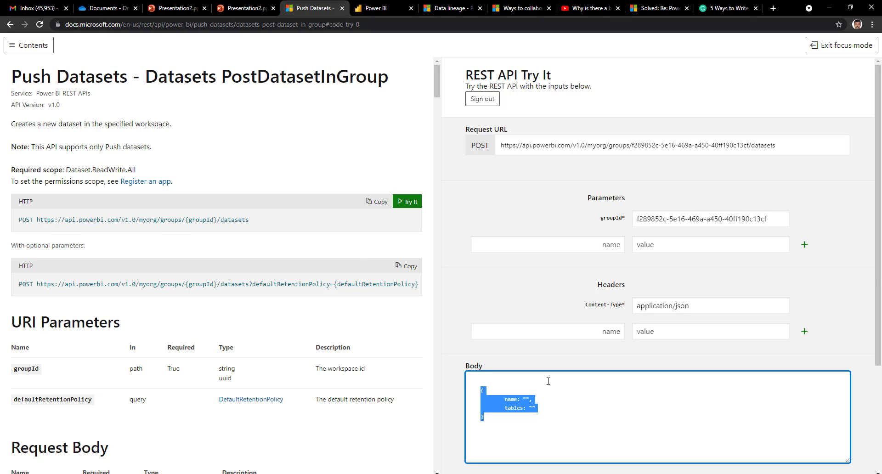
key("alt+Tab")
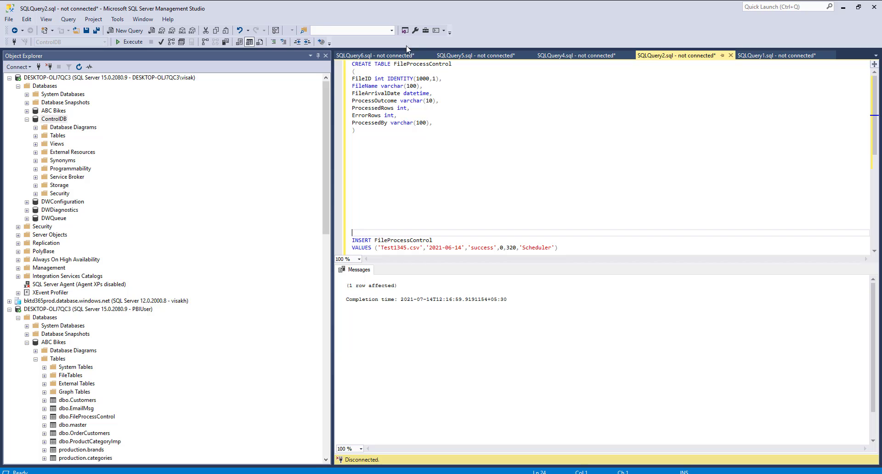
Step: Review the FileProcessControl CREATE TABLE columns in SSMS, then switch back to Chrome
left_click(404, 64)
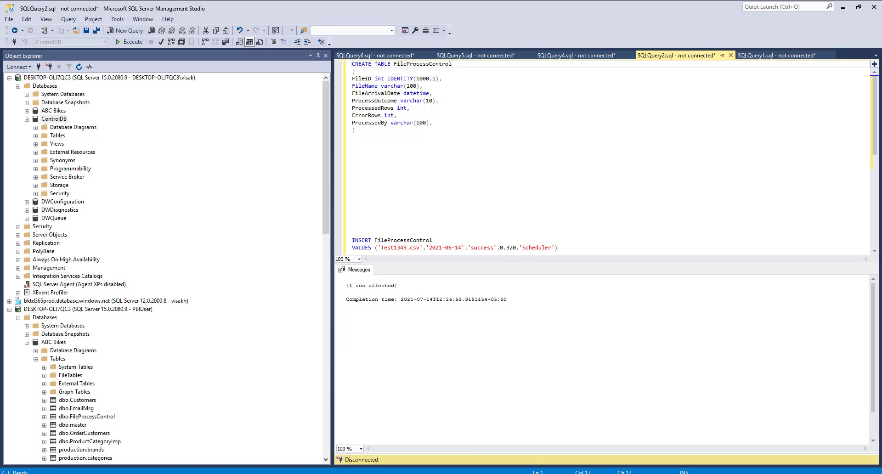
key("alt+Tab")
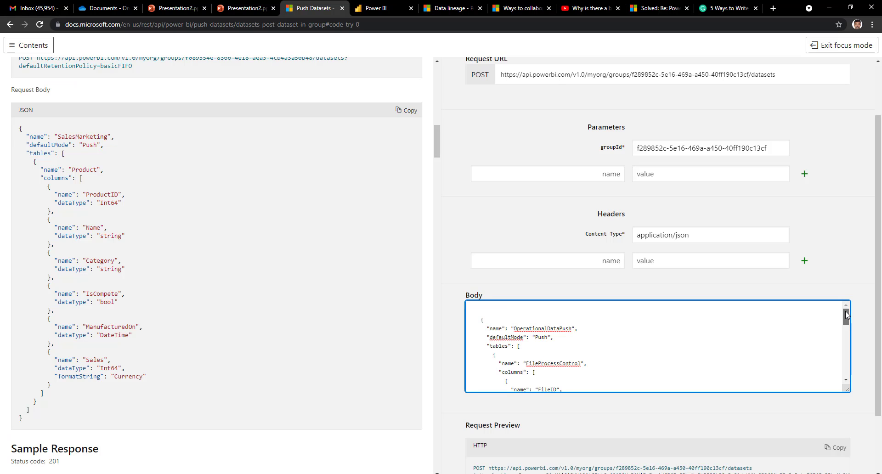
Step: Review the Body JSON and run the request creating the OperationalDataPush dataset
left_click_drag(845, 315, 845, 319)
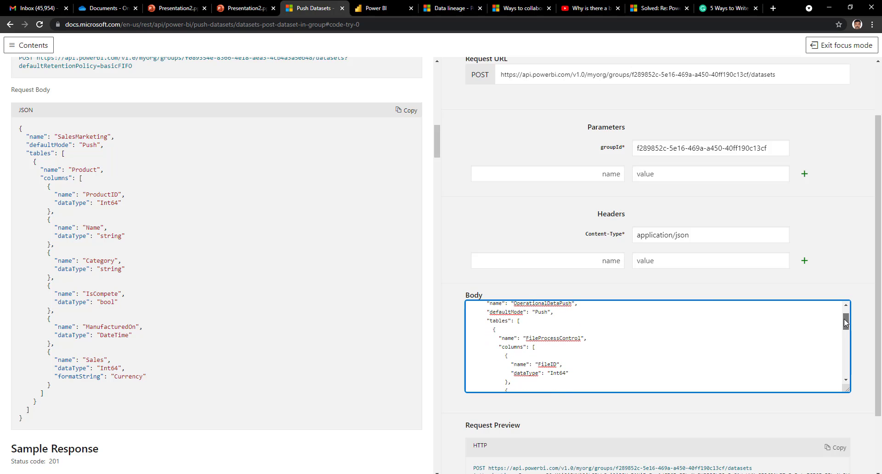
left_click_drag(845, 319, 844, 322)
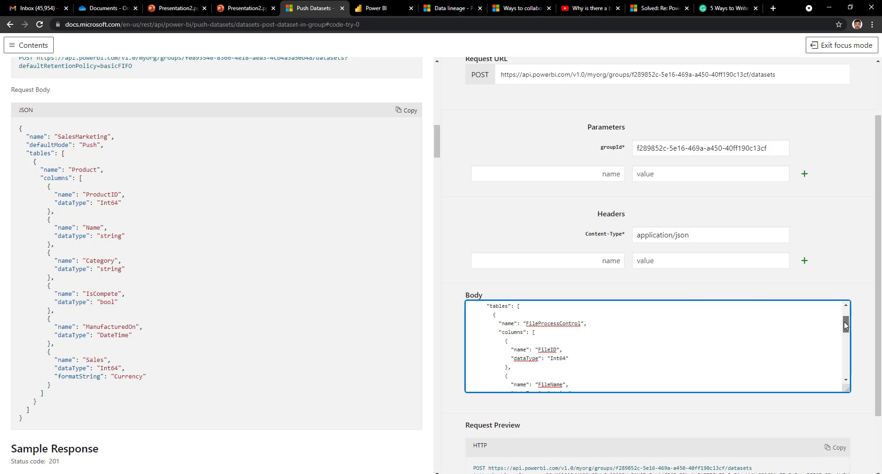
left_click_drag(845, 322, 844, 328)
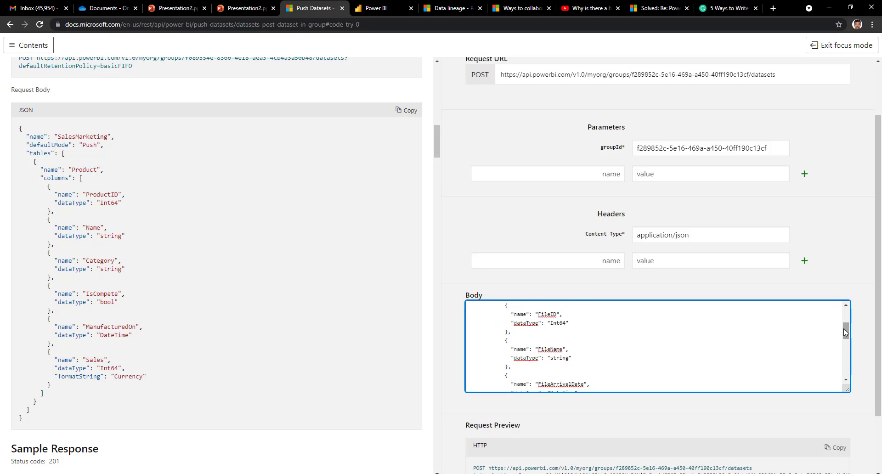
scroll(487, 414, "down", 2)
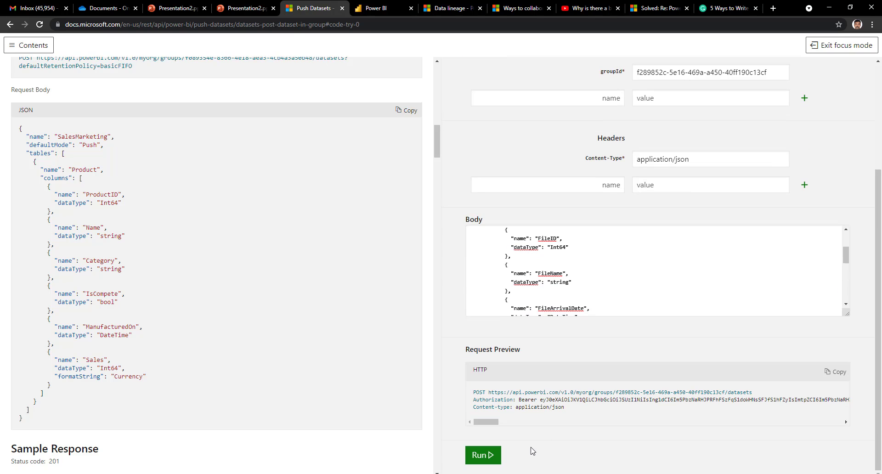
left_click(488, 456)
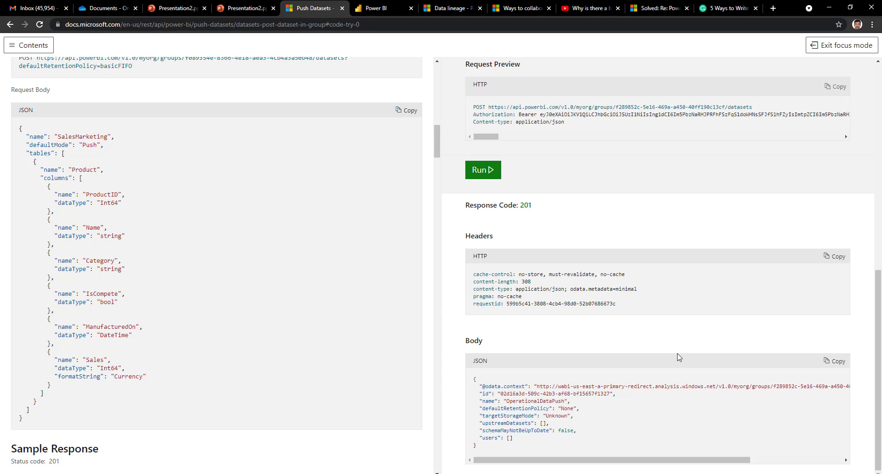
Step: Confirm the 201 Created response, then return to the Power BI tab
left_click_drag(437, 145, 431, 123)
double_click(36, 145)
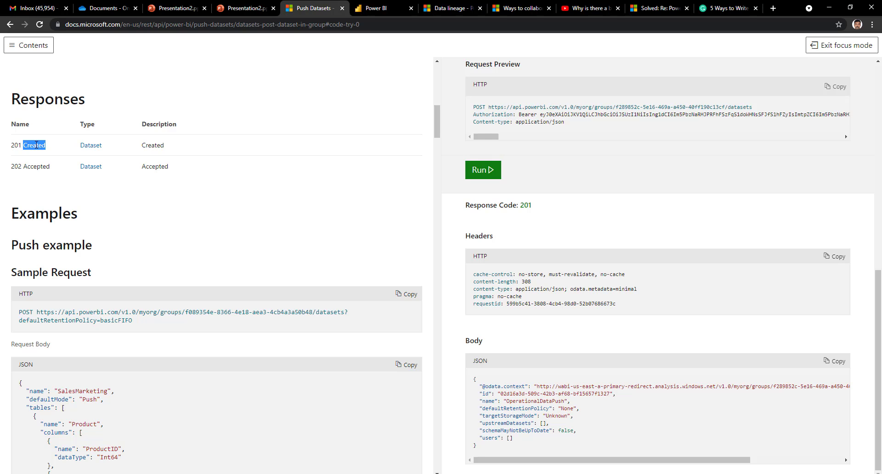
left_click(376, 9)
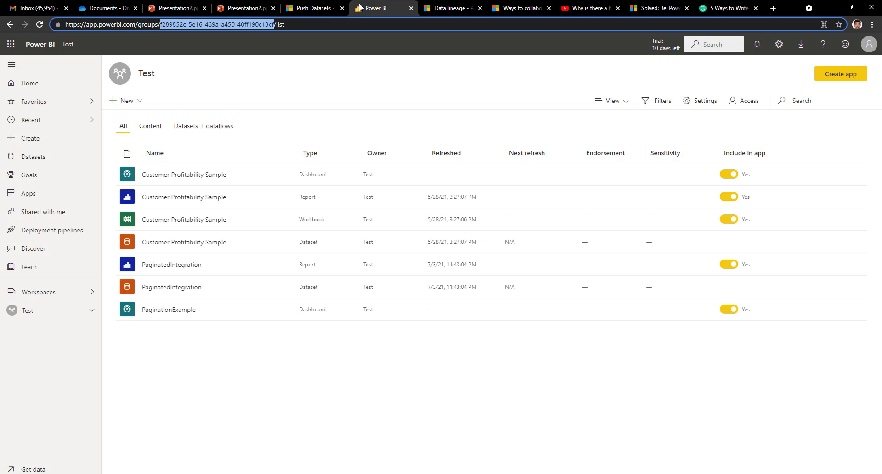
Step: Reload the Power BI Test workspace so the new OperationalDataPush dataset appears
left_click(39, 25)
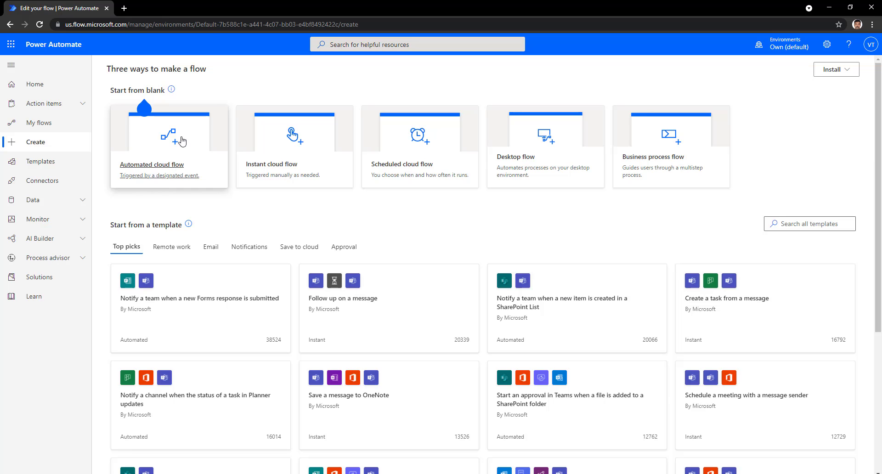
Step: Create automated flow 'Remote Push Data to PBI Dataset' using SQL Server's When an item is created (V2) trigger
left_click(173, 167)
type("R")
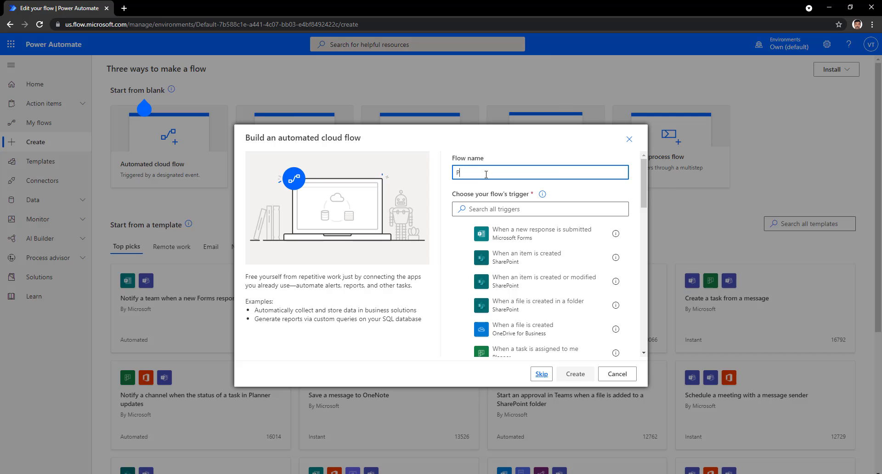
type("emote Push Data to PBI Dataset")
left_click(540, 208)
type("sqlserver")
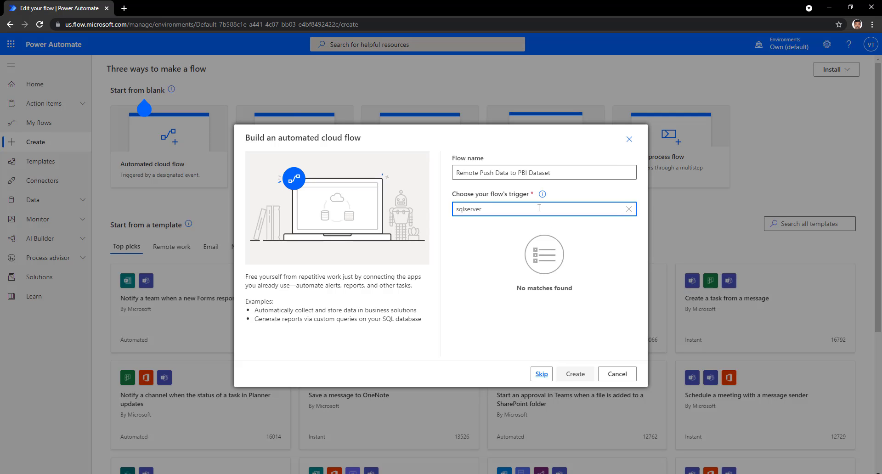
key("BackSpace")
key("BackSpace")
key("BackSpace")
key("BackSpace")
key("BackSpace")
key("BackSpace")
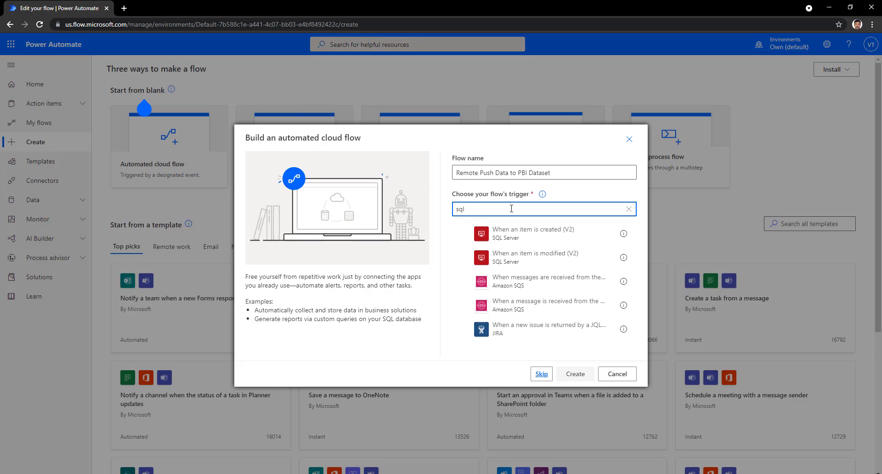
left_click(513, 240)
left_click(571, 376)
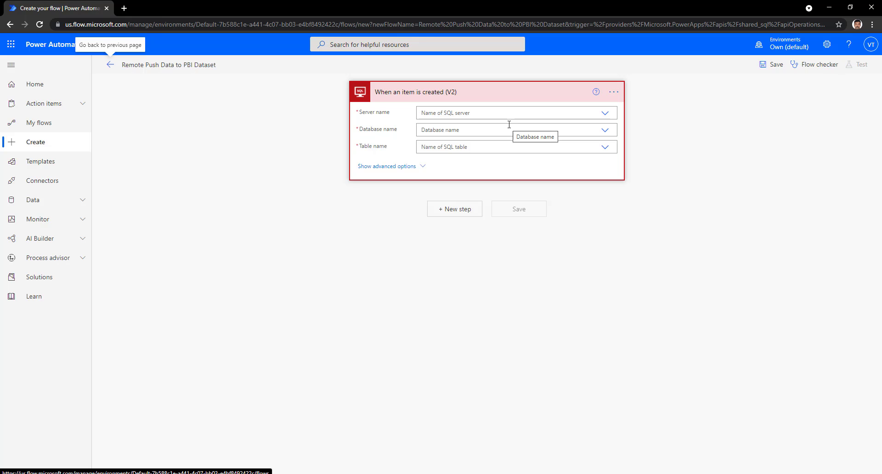
Step: Dismiss the on-premises gateway window and switch the trigger's connection to ControlDB
mouse_move(326, 473)
left_click(327, 442)
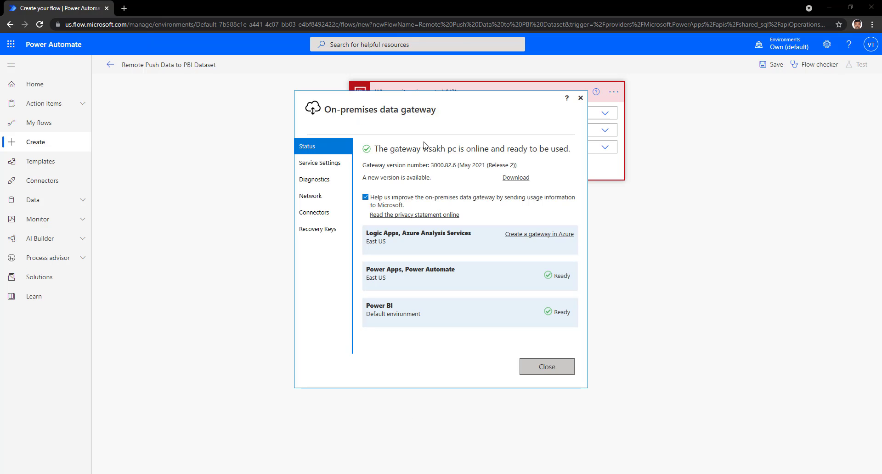
left_click(501, 89)
left_click(501, 89)
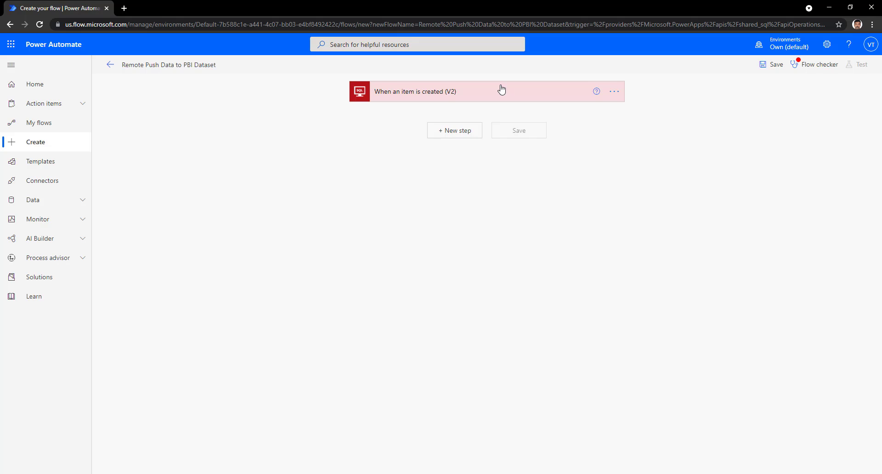
left_click(605, 94)
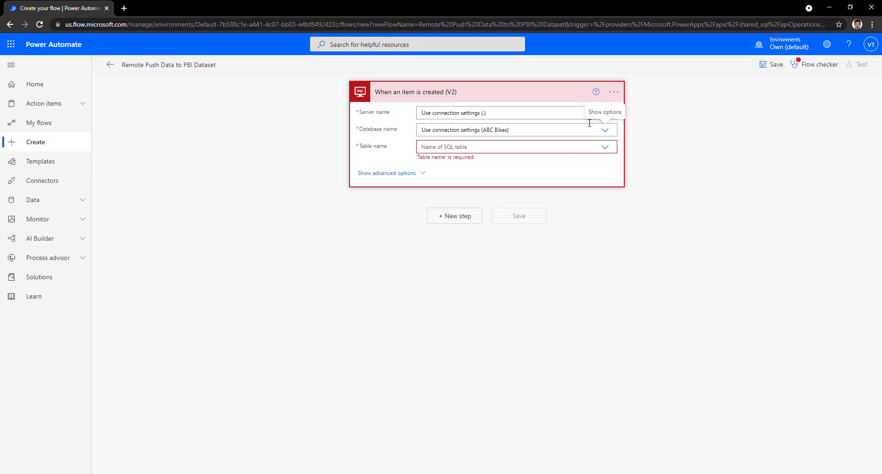
left_click(616, 93)
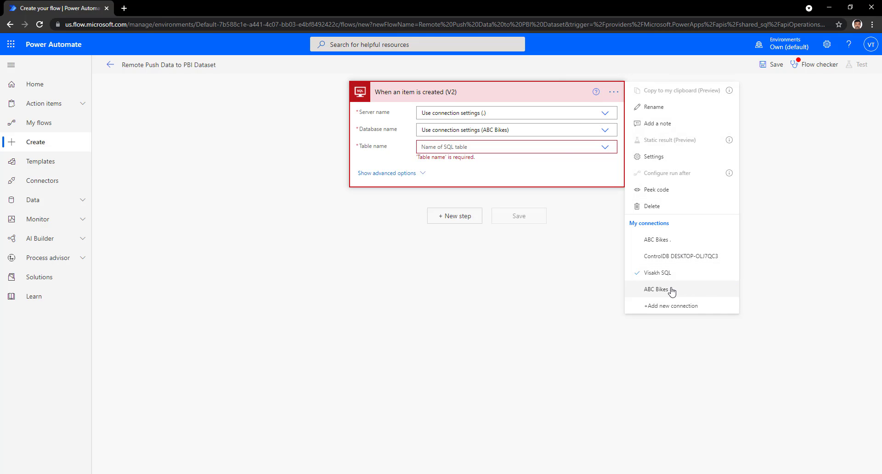
left_click(671, 294)
left_click(618, 92)
left_click(656, 259)
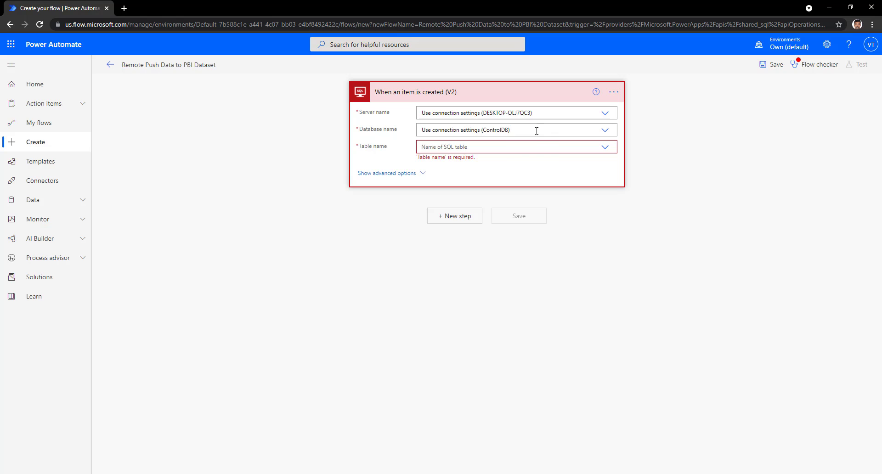
Step: Set the trigger's Table name to FileProcessControl and show its advanced options
left_click(606, 148)
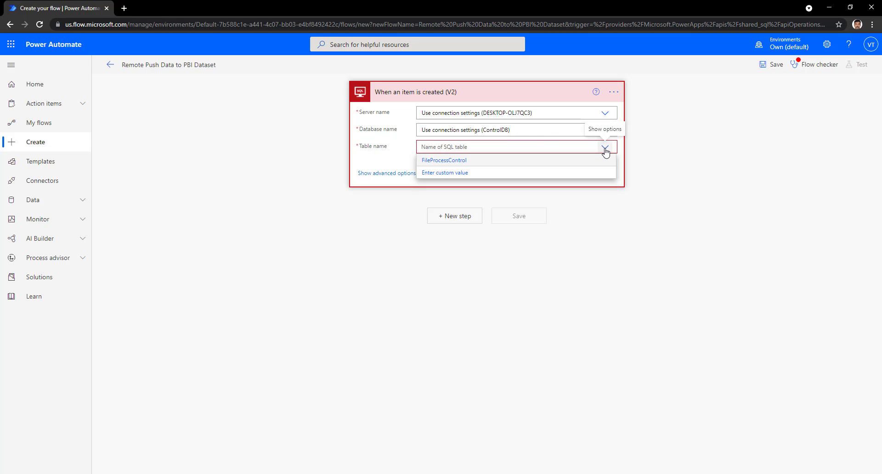
left_click(459, 161)
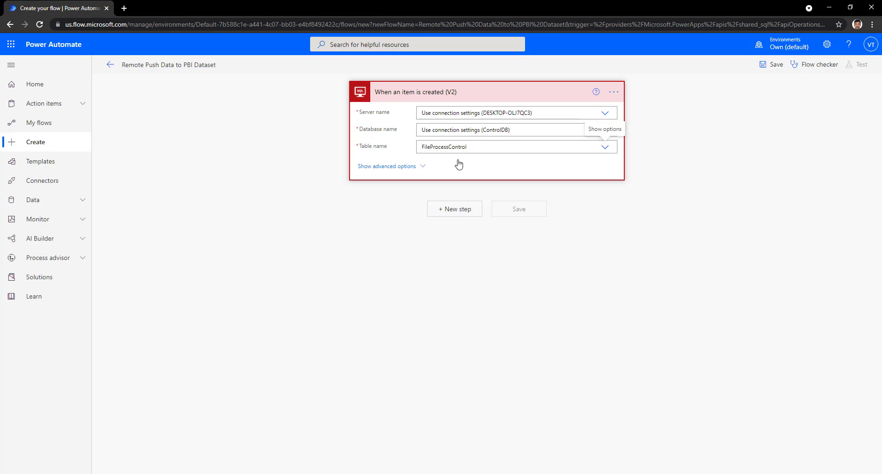
left_click(423, 166)
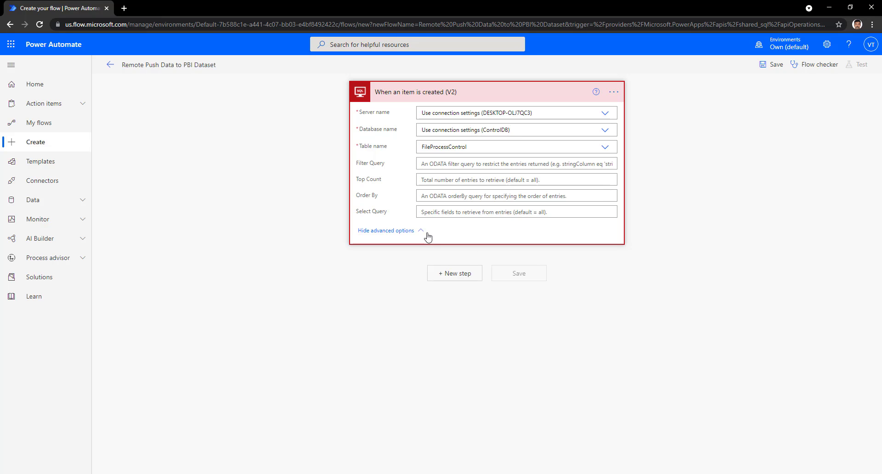
Step: Add the Power BI 'Add rows to a dataset (preview)' action, found by searching 'power b'
left_click(457, 274)
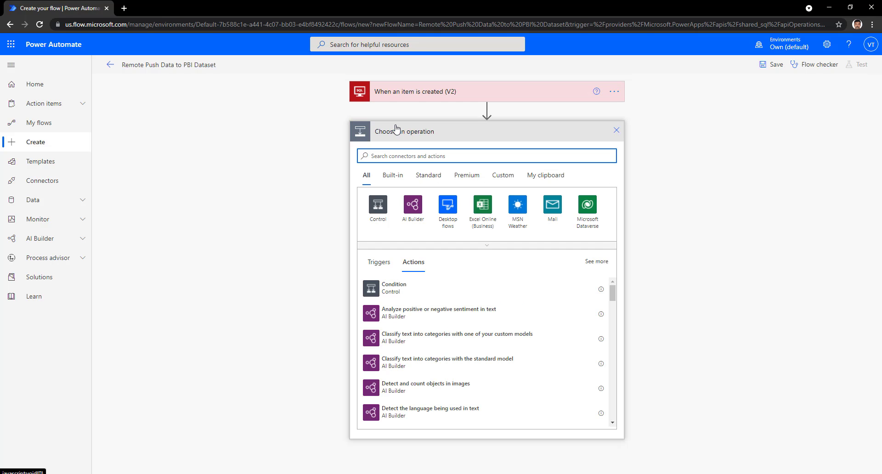
type("power")
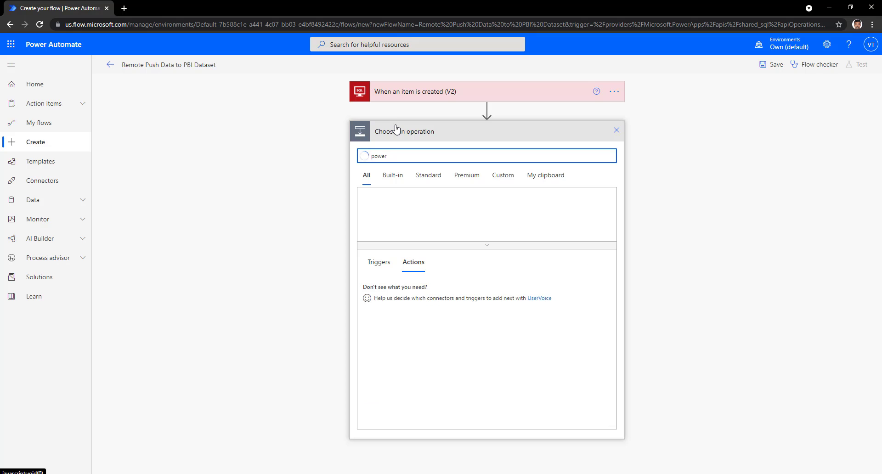
type(" b")
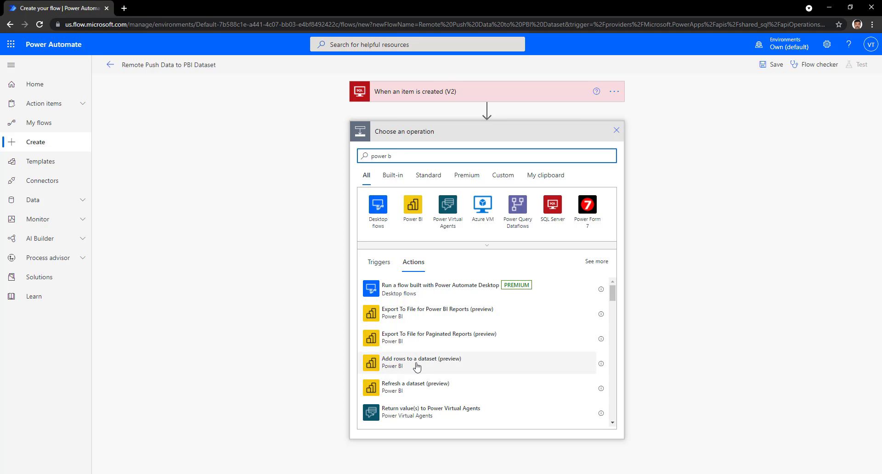
left_click(401, 364)
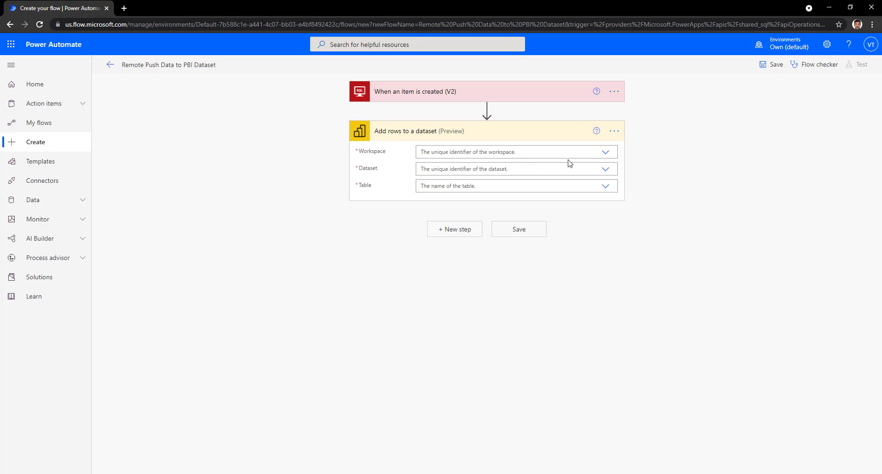
left_click(615, 131)
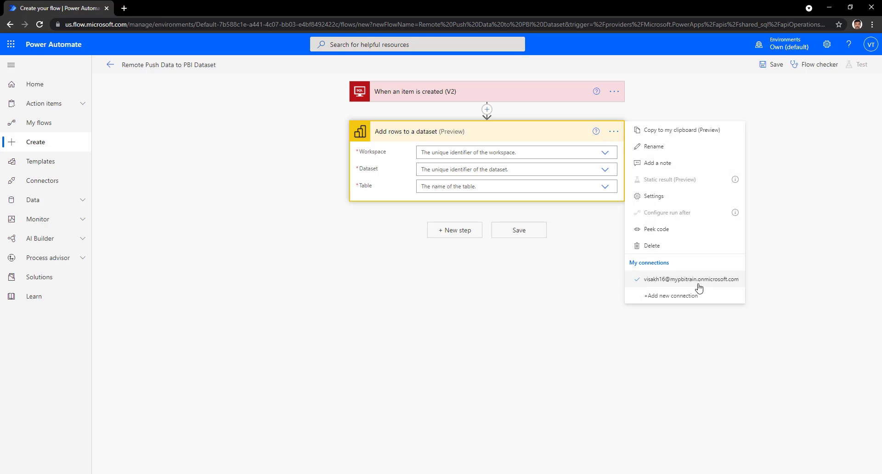
Step: Set the Add rows action to Workspace Test, Dataset OperationalDataPush, Table FileProcessControl
left_click(487, 154)
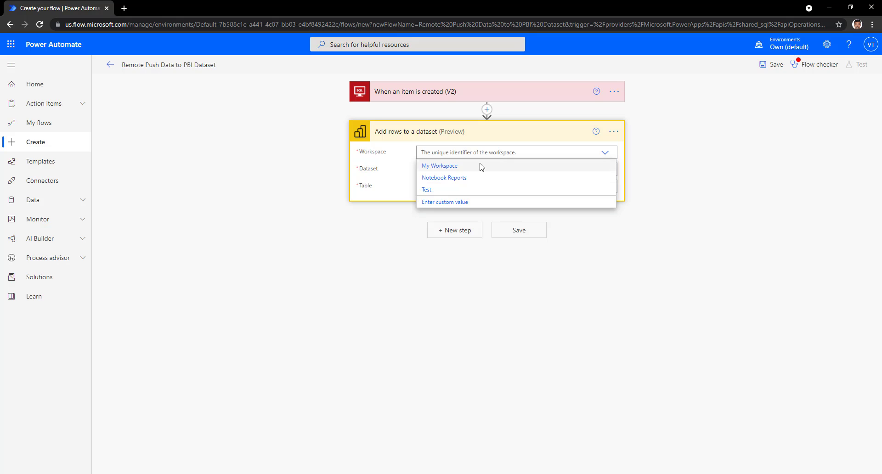
left_click(440, 190)
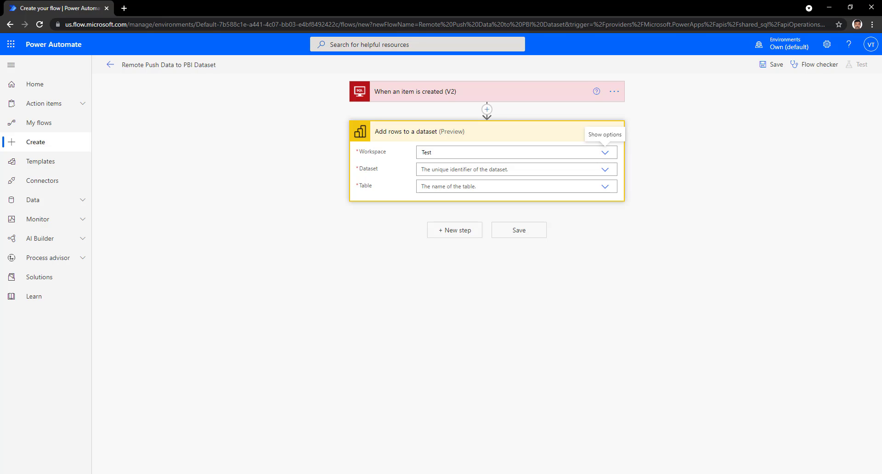
left_click(349, 450)
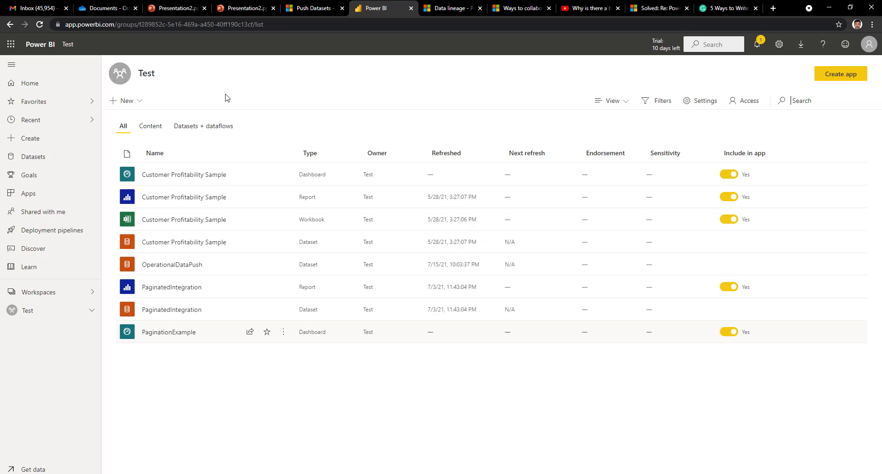
double_click(140, 73)
left_click(443, 437)
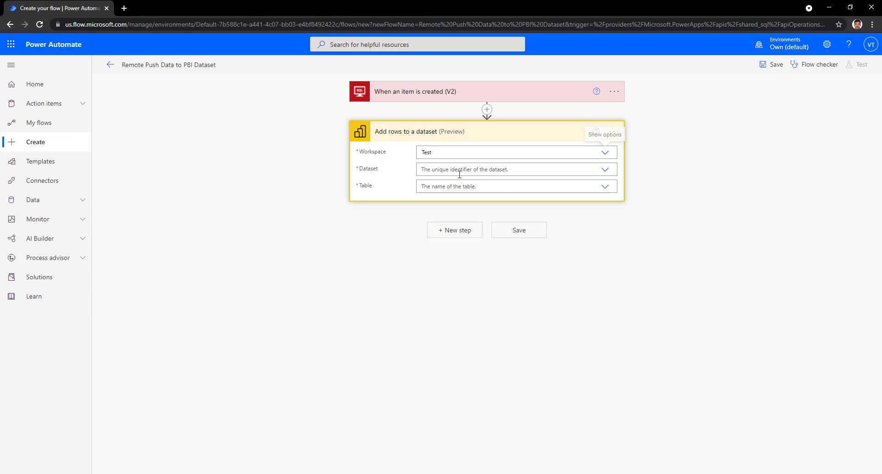
left_click(605, 170)
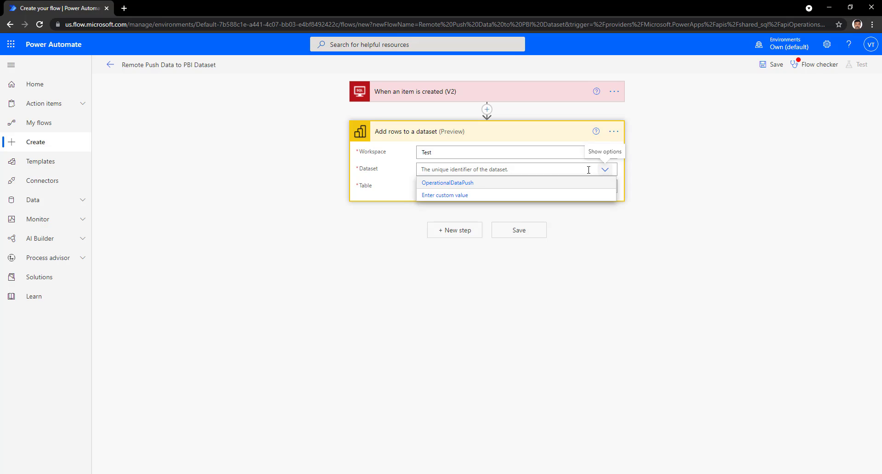
left_click(459, 183)
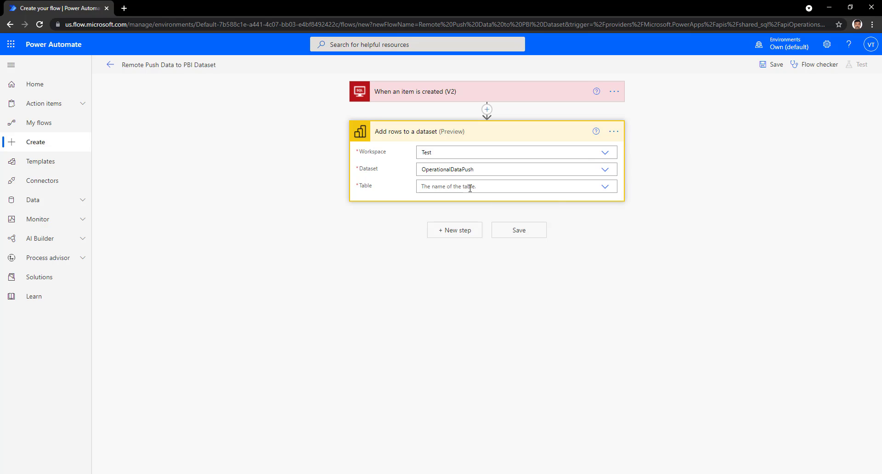
left_click(606, 187)
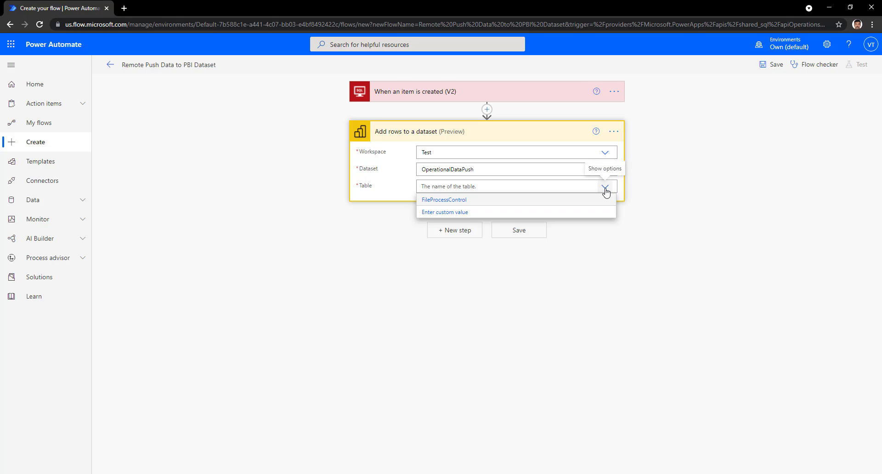
left_click(455, 201)
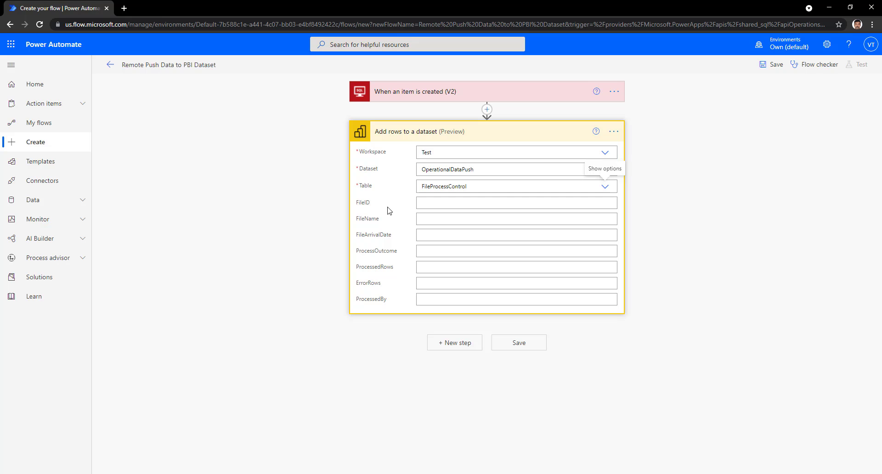
Step: Map FileID, FileName, FileArrivalDate and the remaining columns to the new SQL row's values, then save the flow
left_click(445, 204)
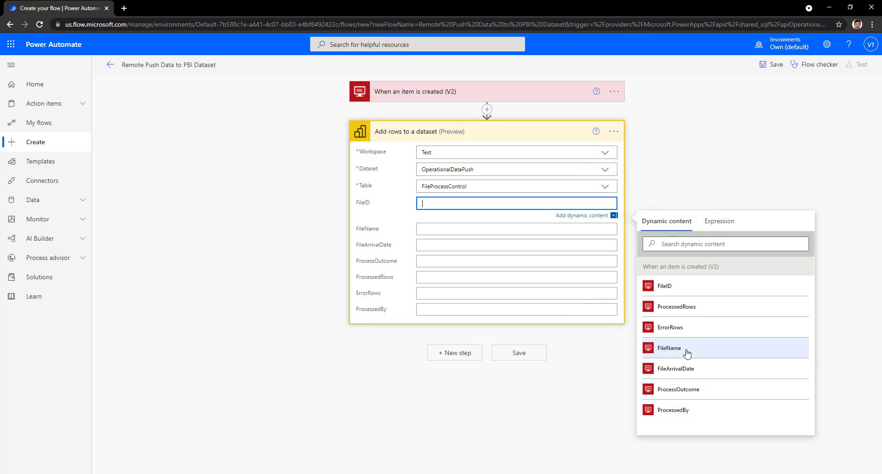
left_click(675, 292)
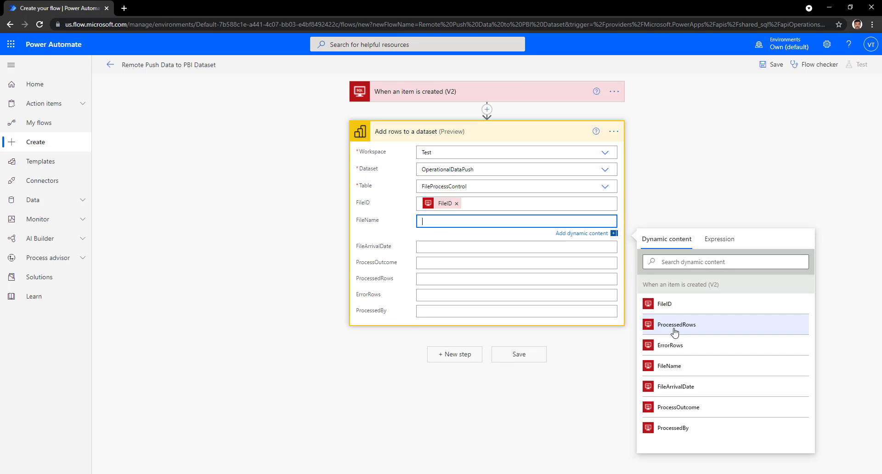
left_click(673, 366)
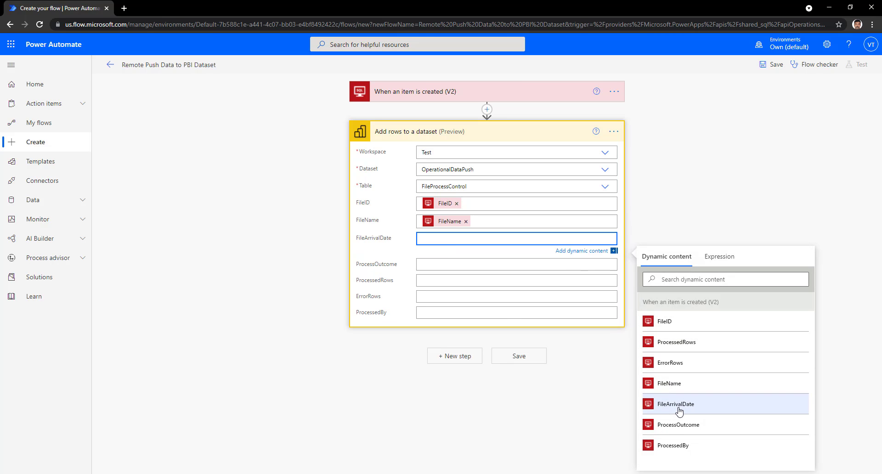
left_click(682, 406)
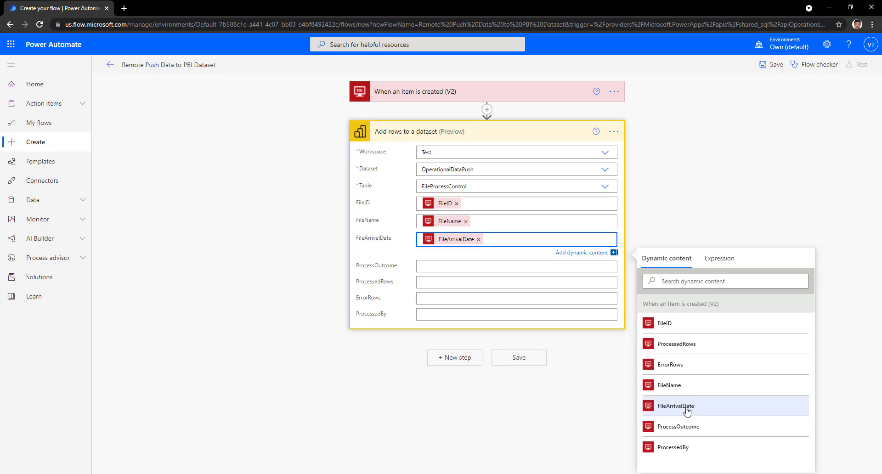
left_click(463, 267)
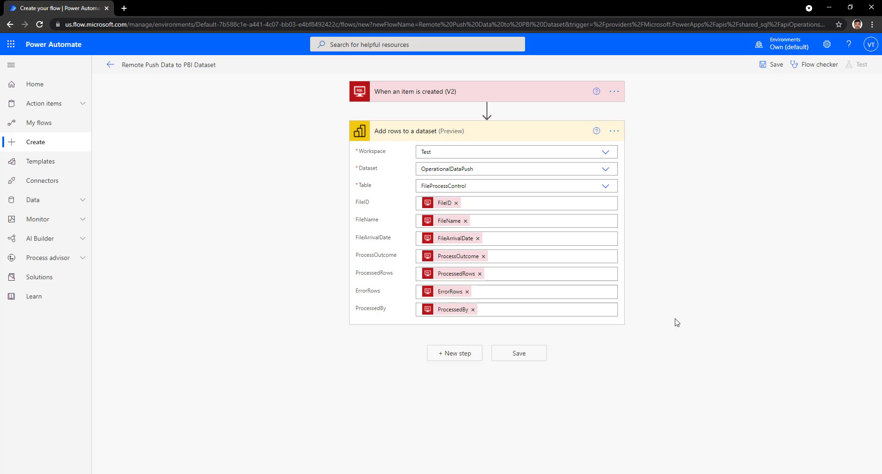
left_click(538, 354)
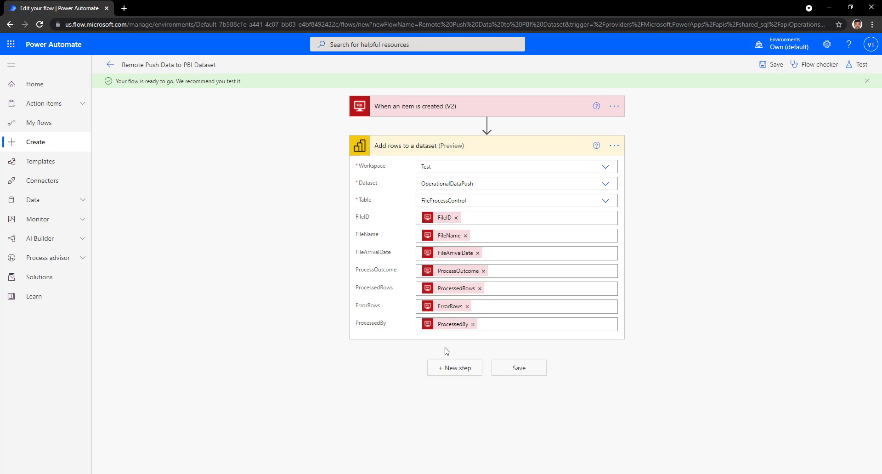
Step: Start a new blank report from scratch on the OperationalDataPush dataset in Power BI
key("alt+Tab")
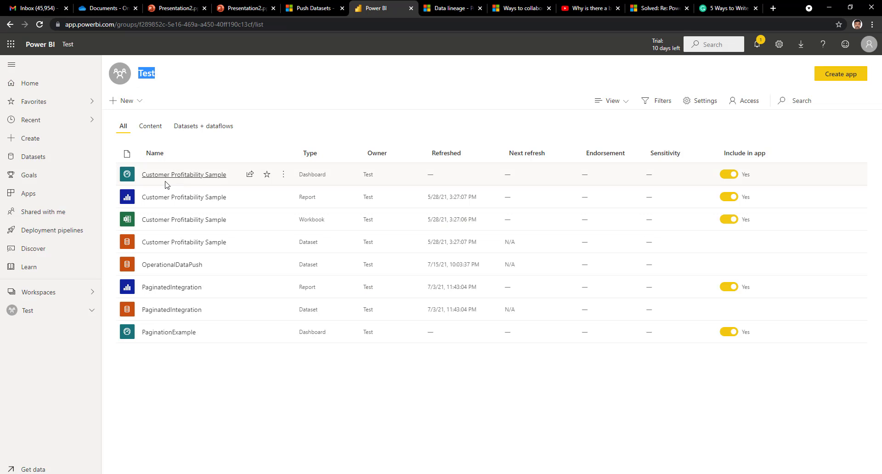
left_click(173, 264)
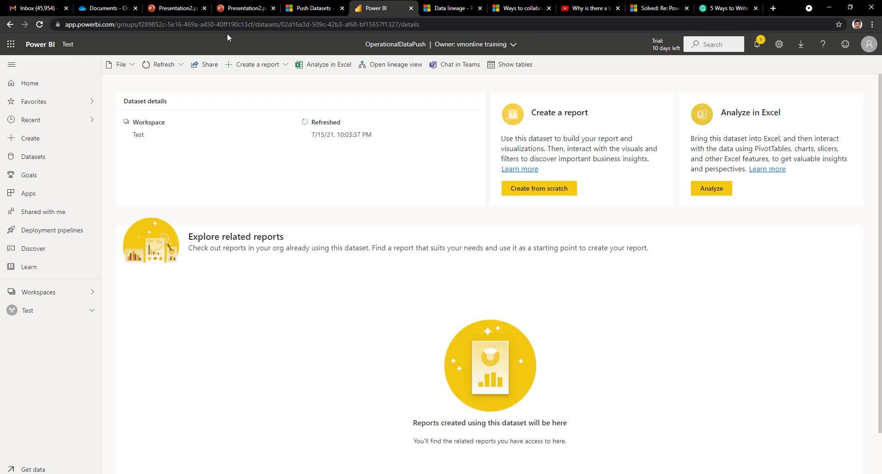
left_click(259, 65)
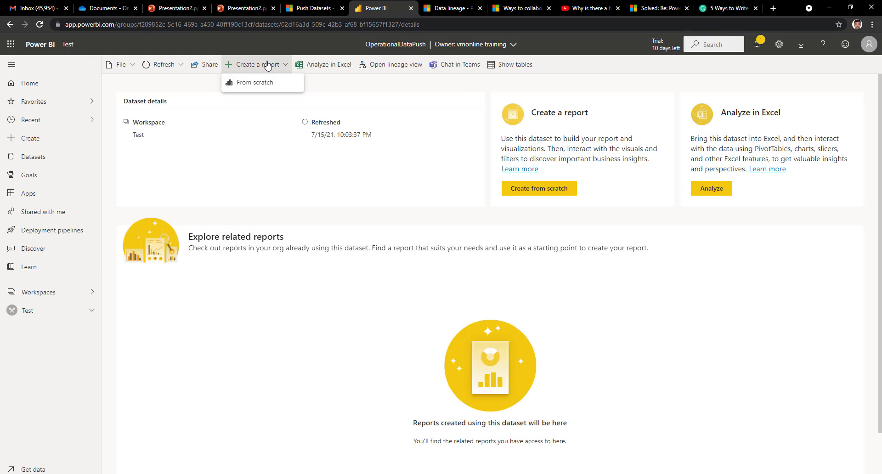
left_click(261, 90)
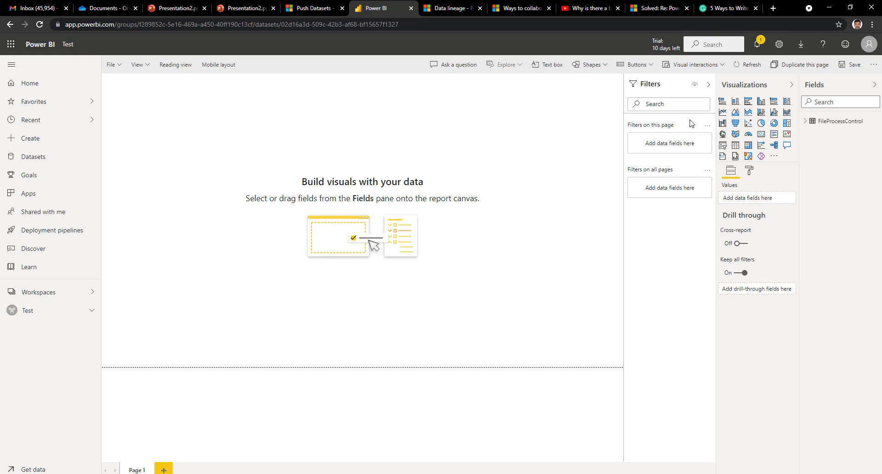
Step: Add a table visual with all FileProcessControl fields, FileID set to Don't summarize, and enlarge it
left_click(736, 146)
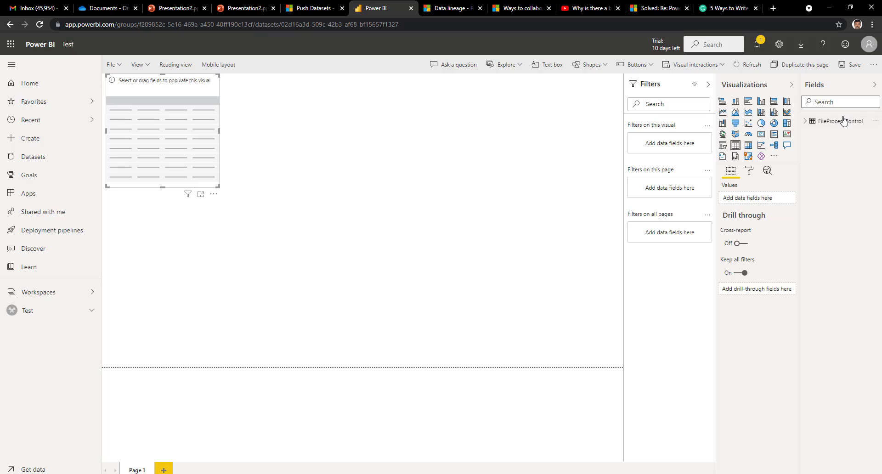
left_click(808, 123)
left_click_drag(841, 154, 758, 201)
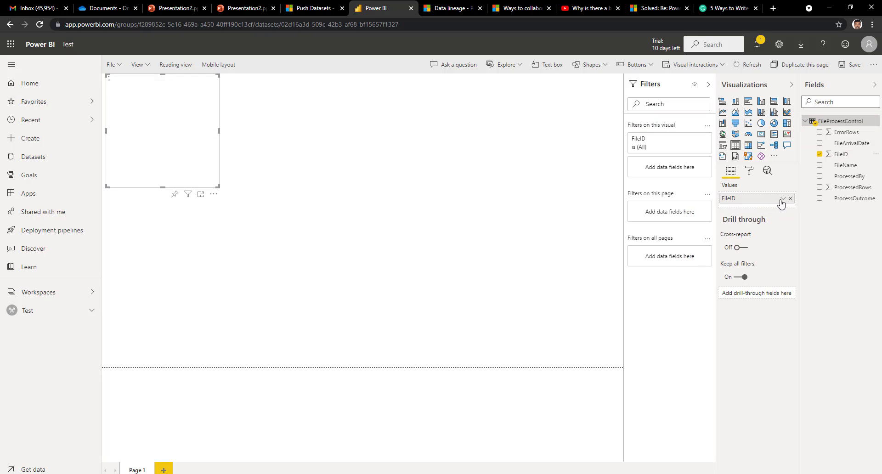
left_click(783, 198)
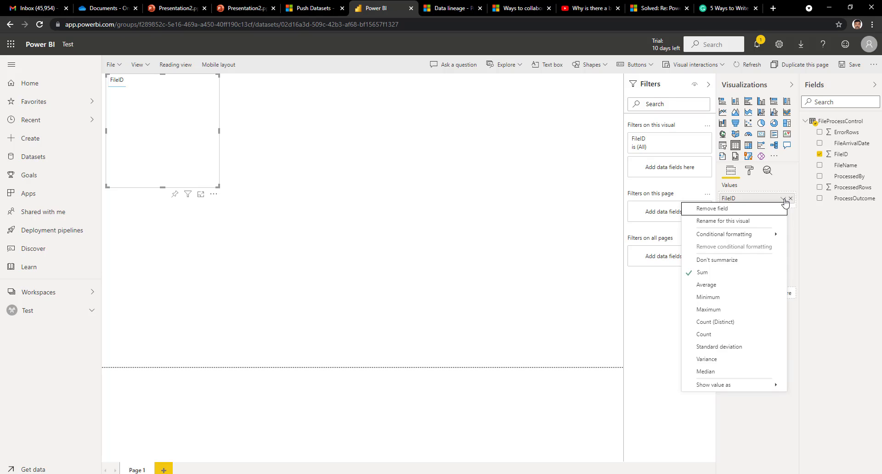
left_click(728, 259)
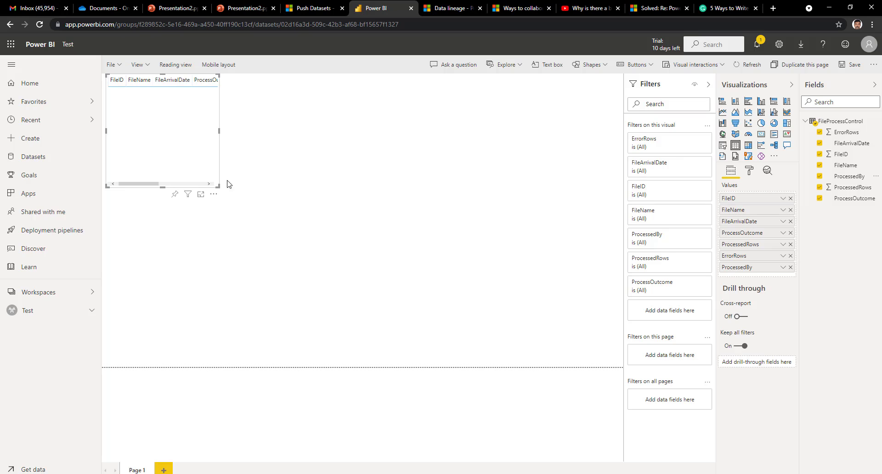
left_click_drag(218, 186, 485, 334)
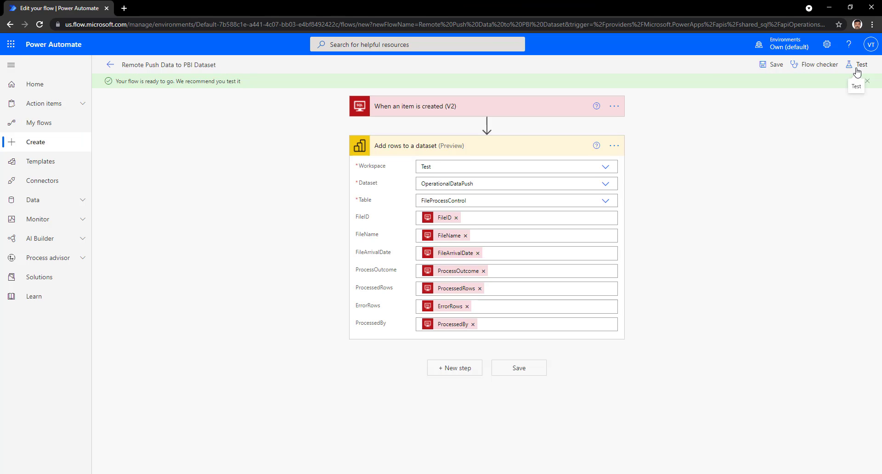
Step: Run a manual test of the Remote Push Data to PBI Dataset flow
left_click(858, 72)
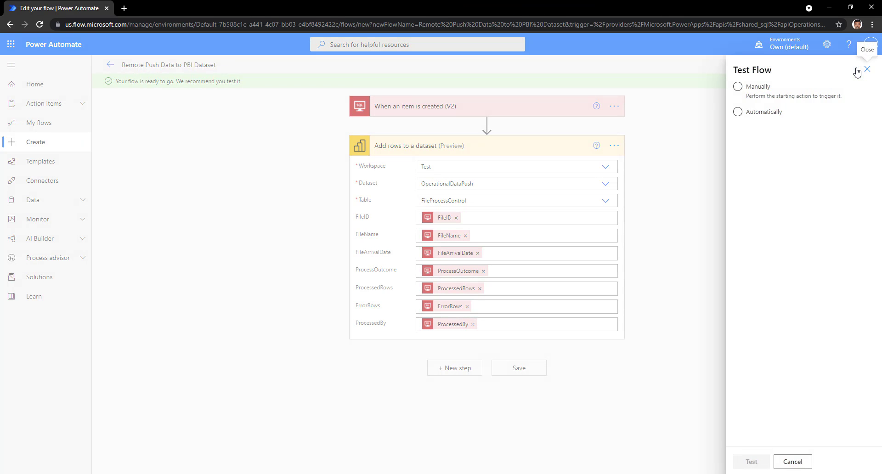
left_click(778, 98)
left_click(750, 462)
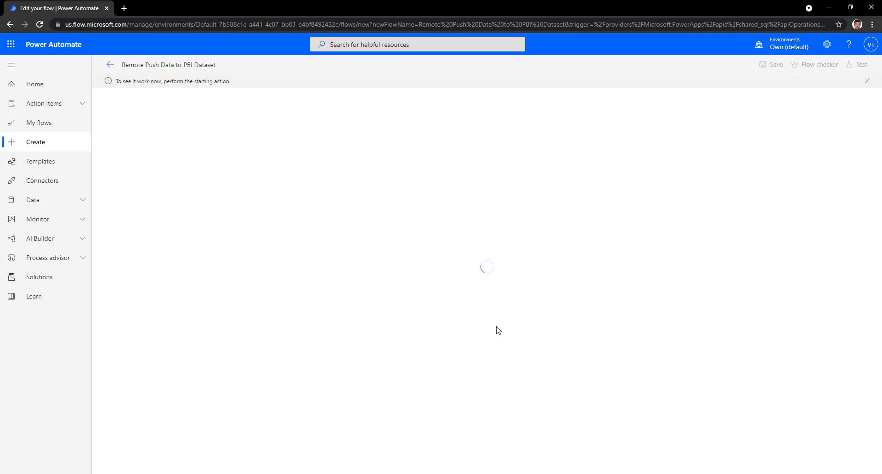
Step: Reconnect to ControlDB and execute the Test1345.csv INSERT into FileProcessControl, then return to the flow run
left_click(417, 472)
left_click(426, 147)
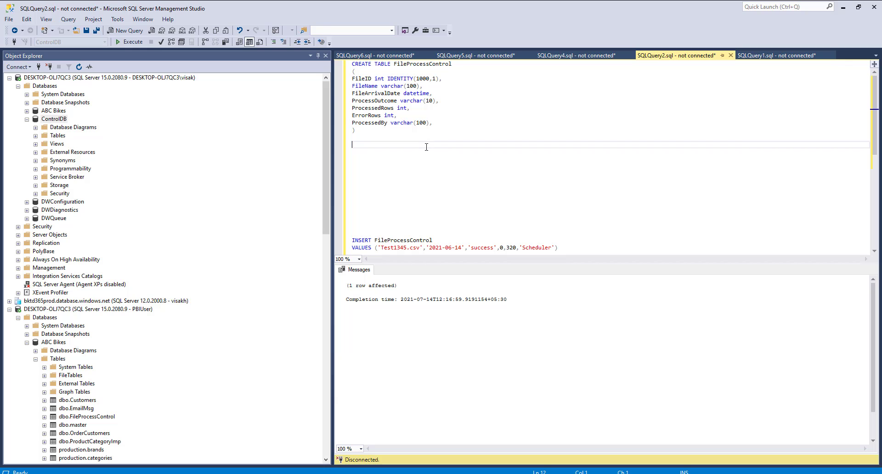
left_click_drag(561, 248, 354, 226)
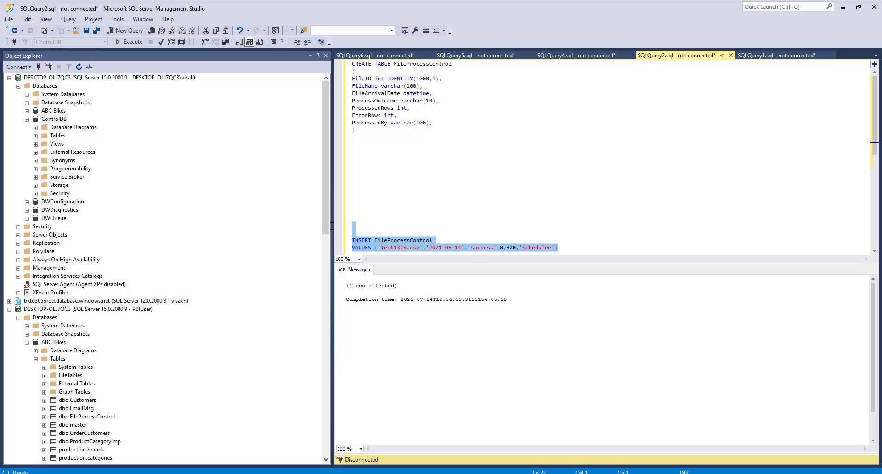
left_click(14, 41)
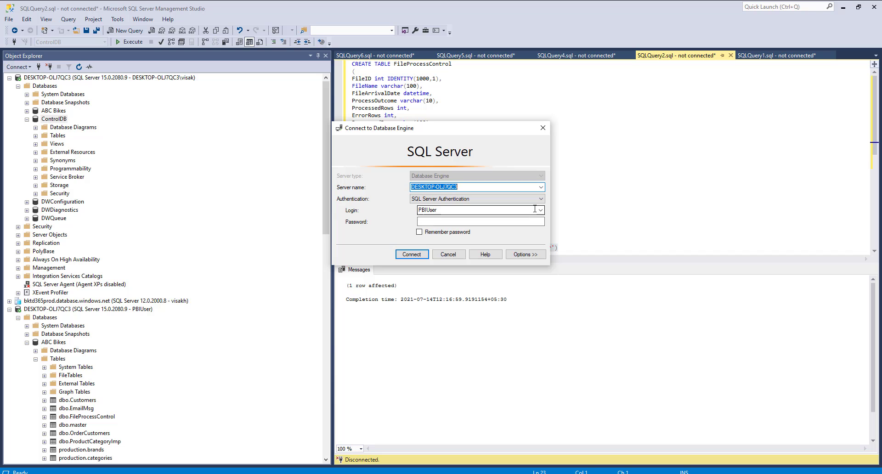
left_click(540, 187)
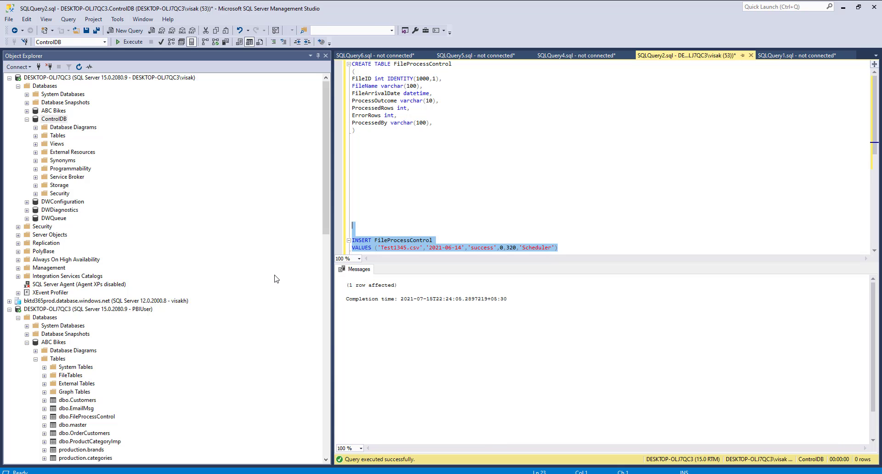
left_click(393, 473)
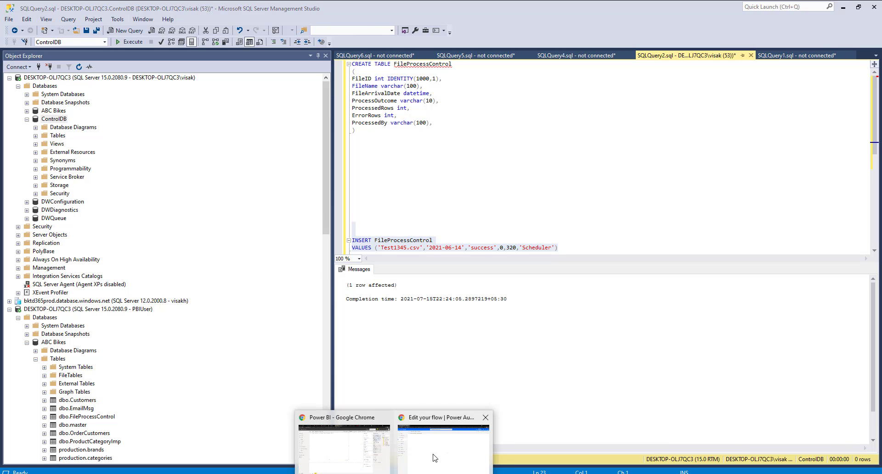
left_click(435, 457)
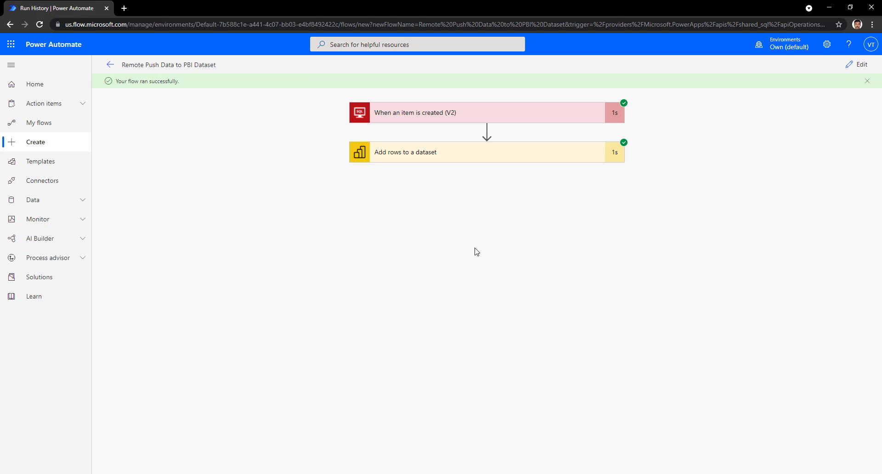
Step: Check the Test1345.csv row in the Power BI report and the Succeeded run, then return to SSMS
key("alt+Tab")
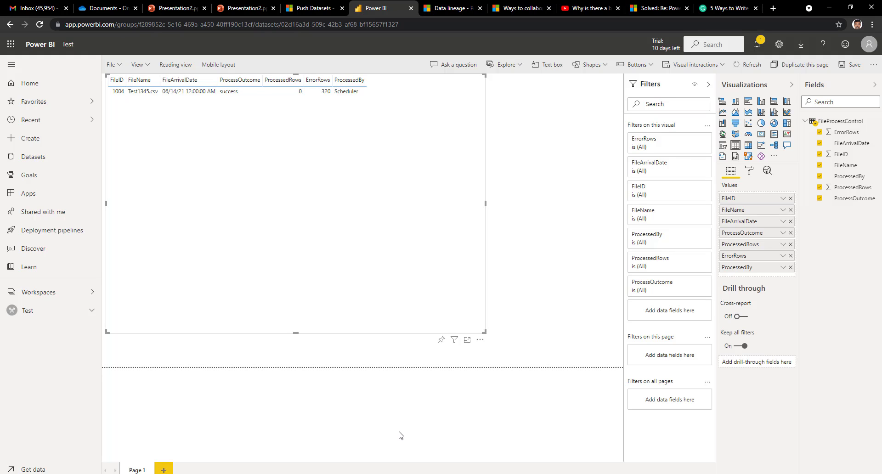
left_click(442, 435)
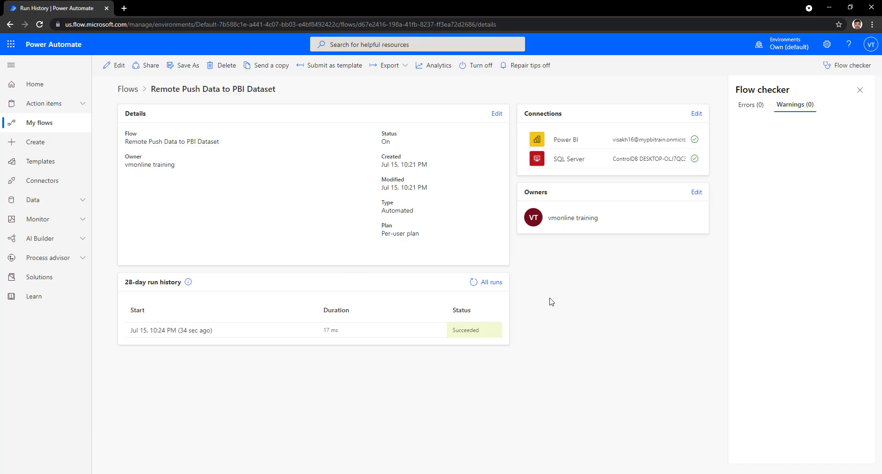
key("alt+Tab")
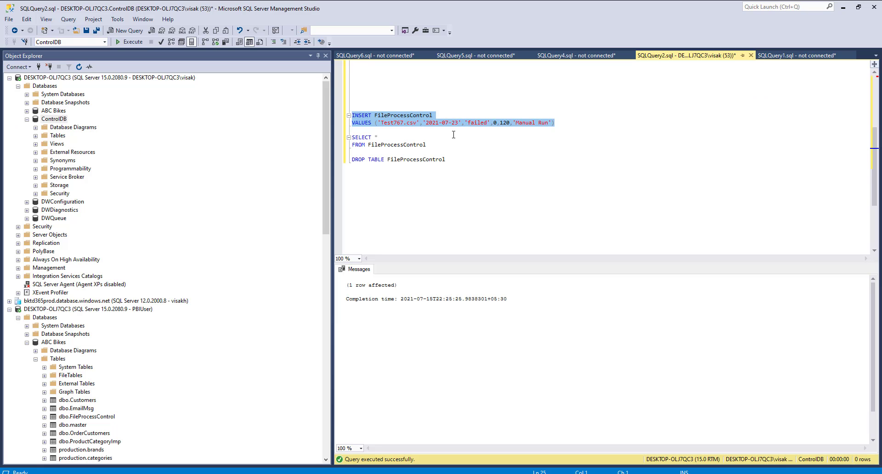
Step: Confirm a second Succeeded flow run and the new Test767.csv row in the Power BI table
key("alt+Tab")
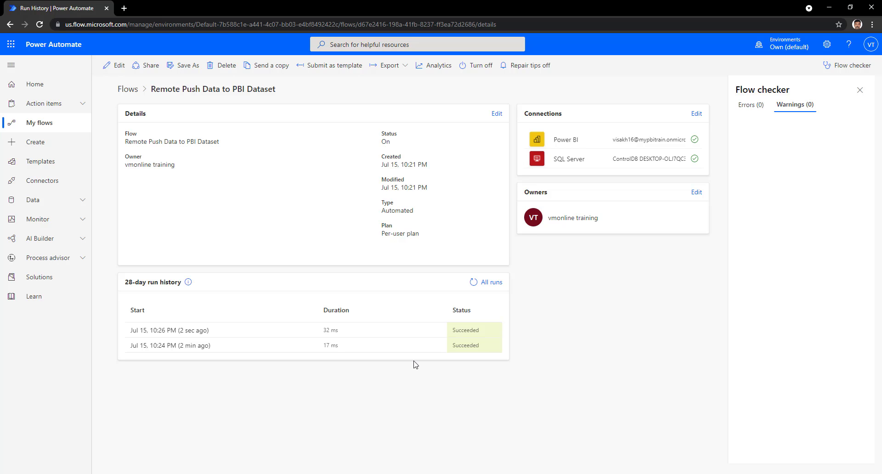
mouse_move(395, 467)
left_click(345, 448)
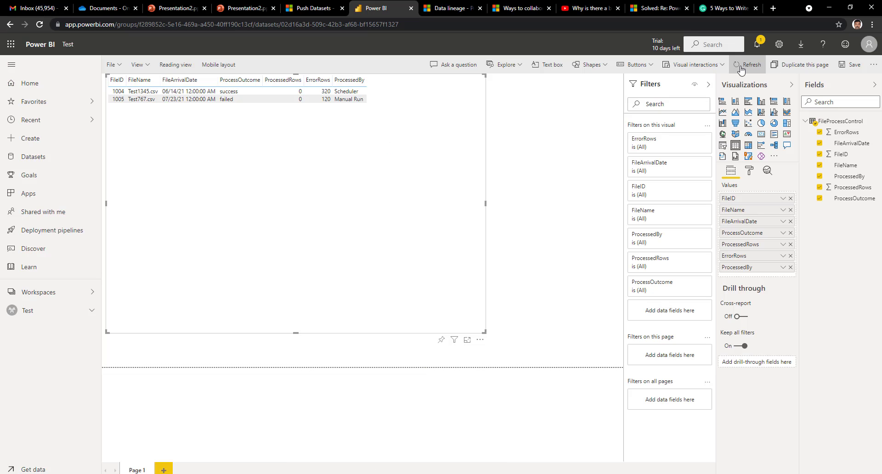